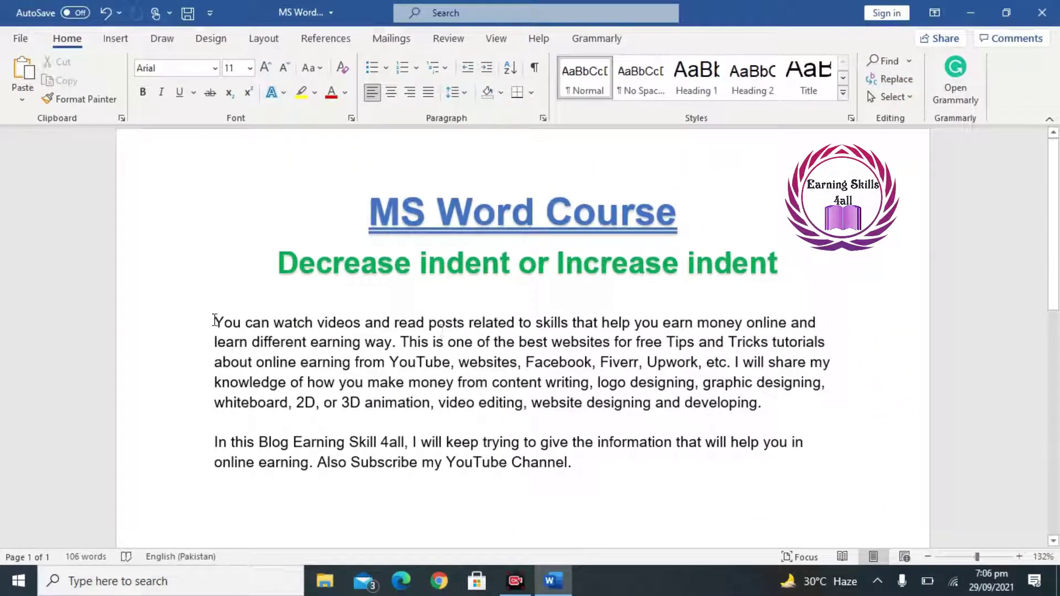
# - Indent the first body paragraph one step from the left margin with Increase Indent
pyautogui.moveTo(215, 322); pyautogui.dragTo(760, 424)
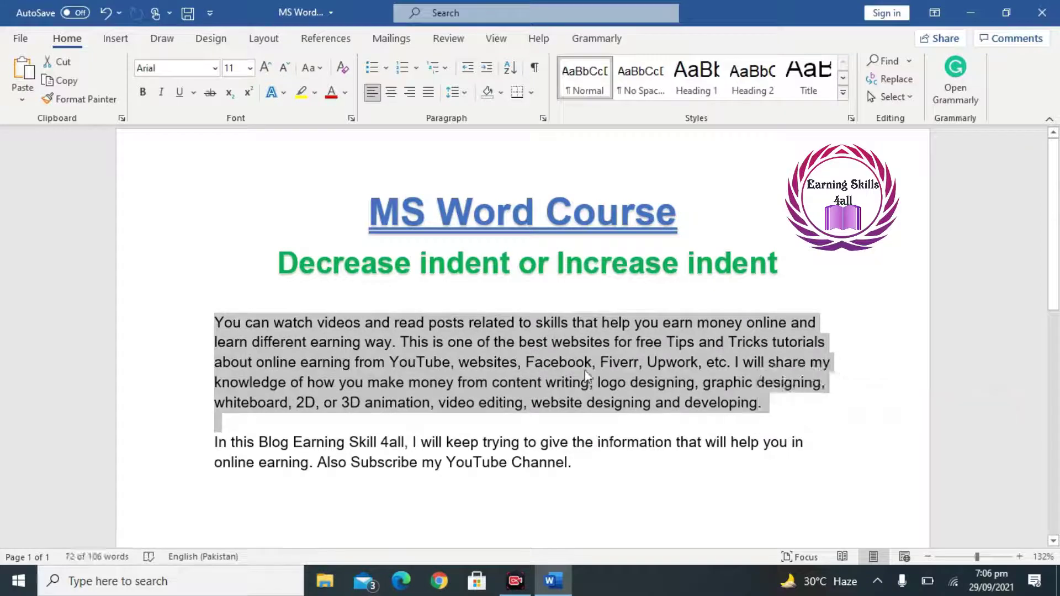
pyautogui.click(550, 361)
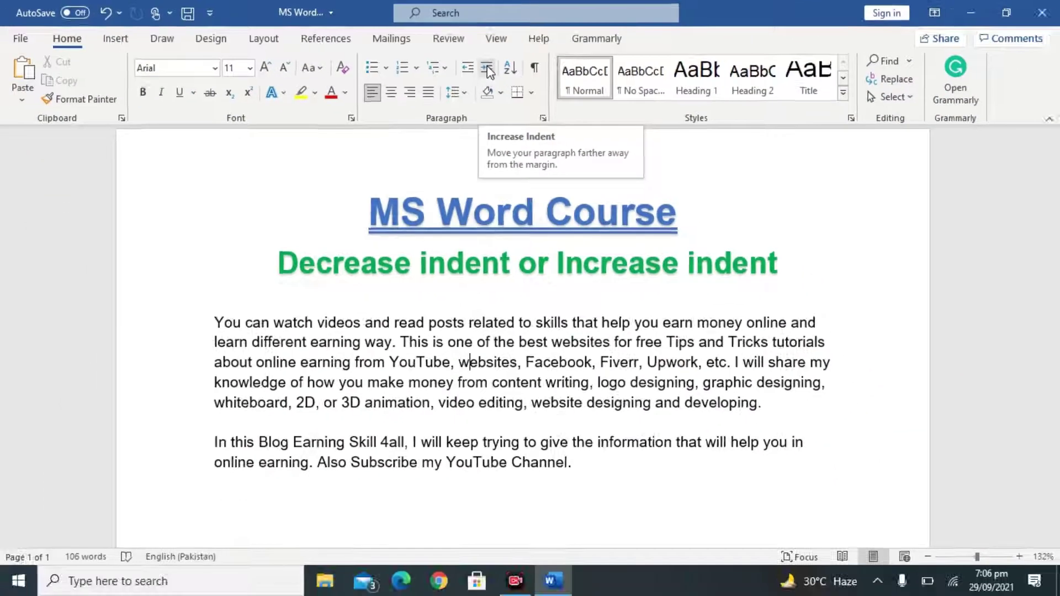
pyautogui.click(487, 69)
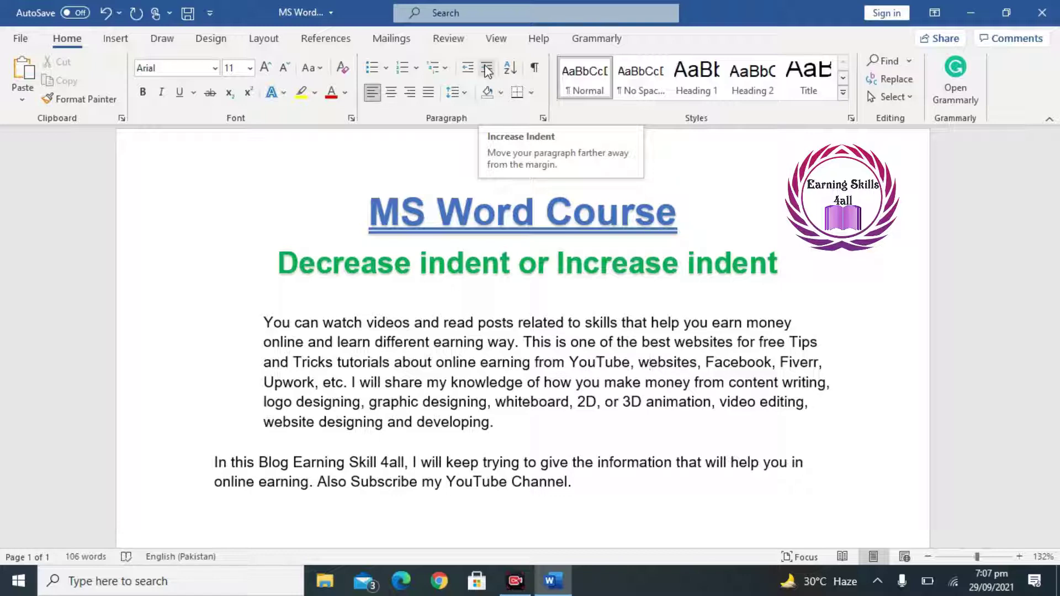
# - Push the first paragraph three more steps to four indent levels, then move into the last paragraph
pyautogui.click(487, 69)
pyautogui.click(487, 69)
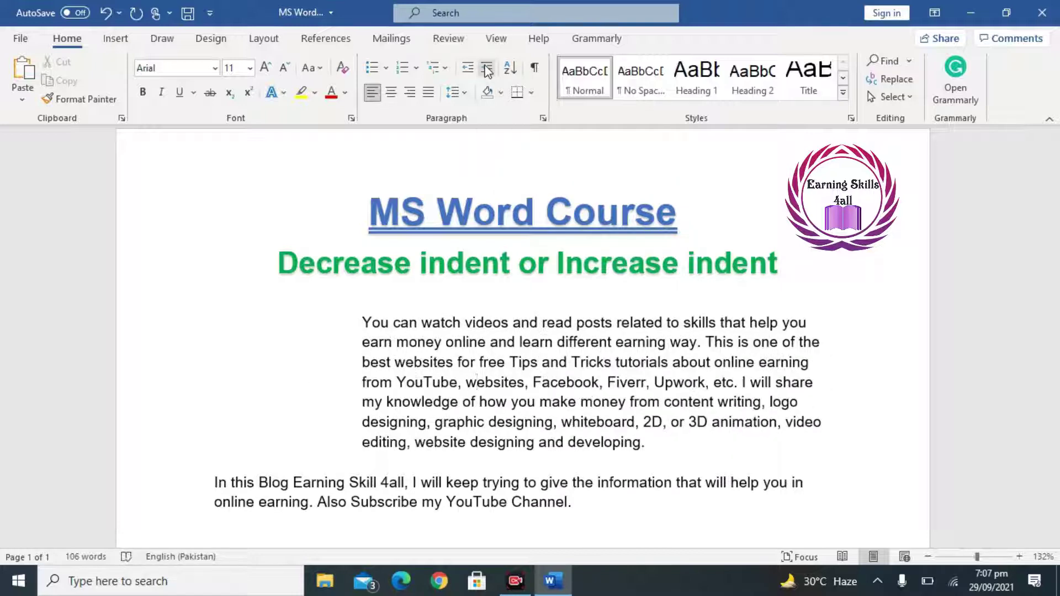
pyautogui.click(487, 68)
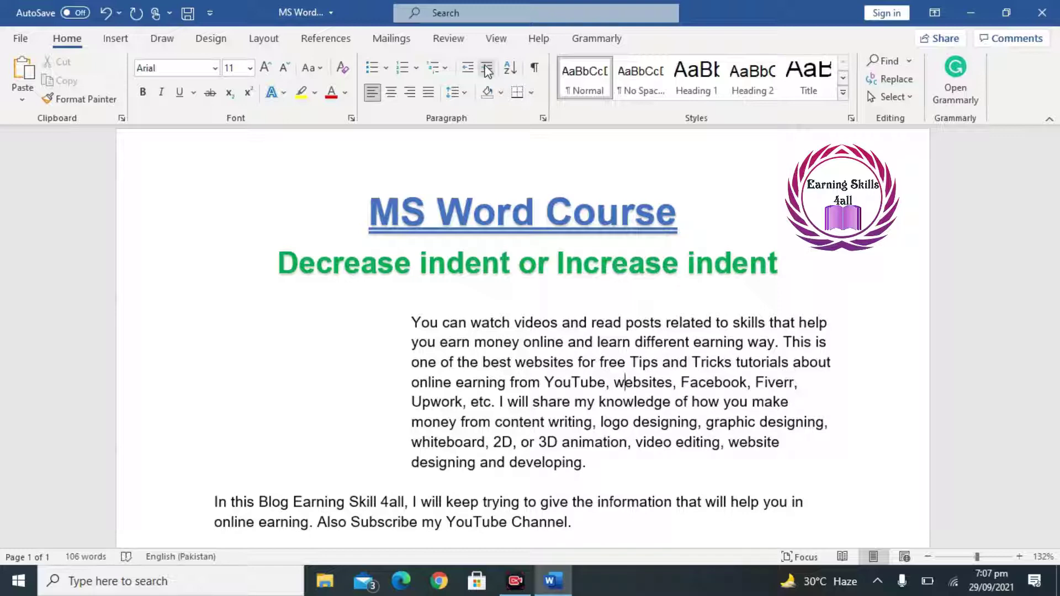
pyautogui.click(295, 500)
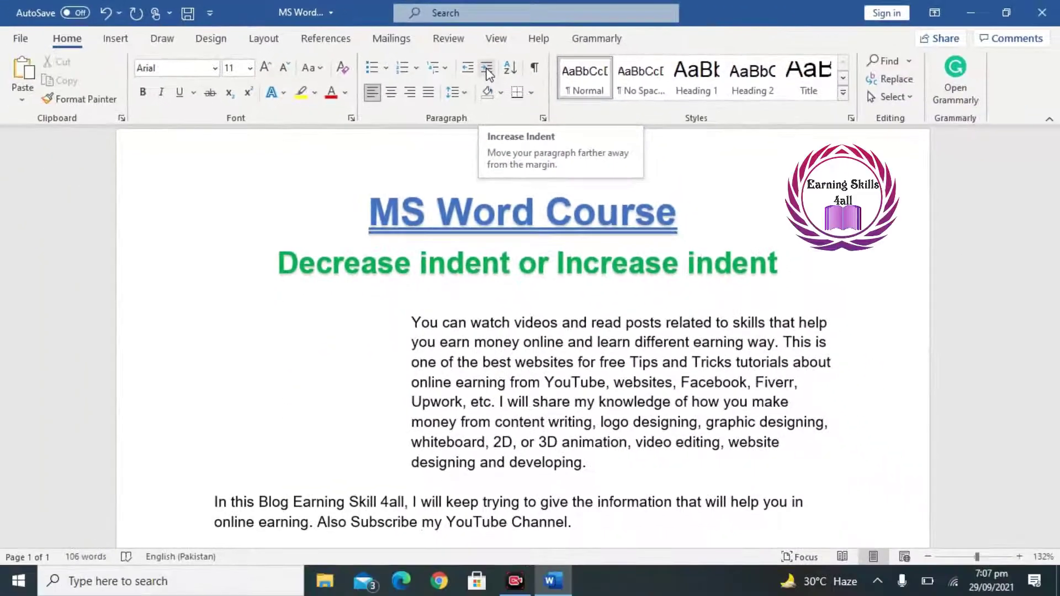
# - Indent the last paragraph four steps to match the first, then return to the first paragraph
pyautogui.click(489, 74)
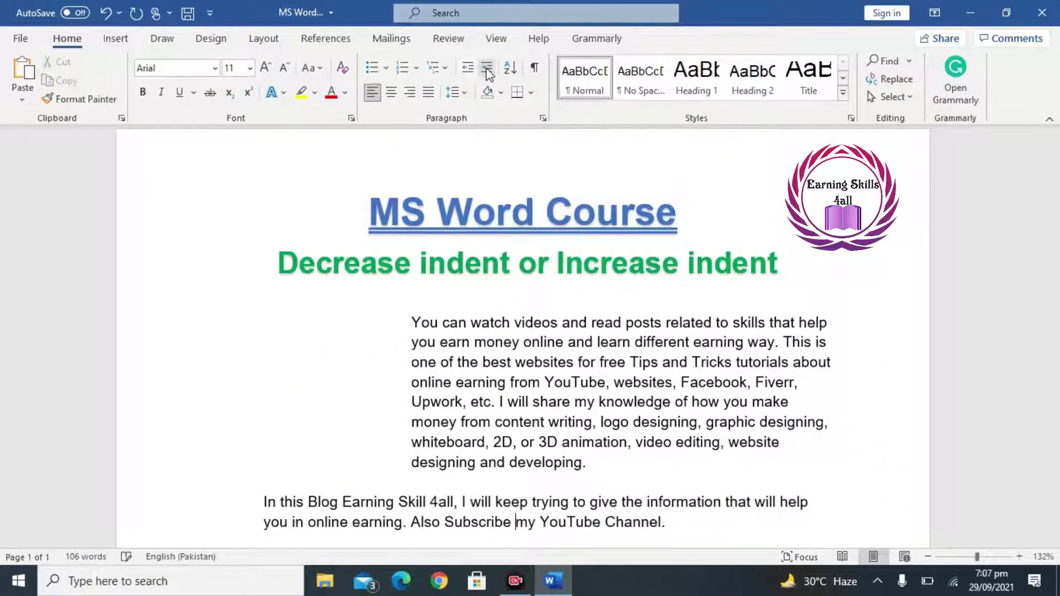
pyautogui.click(488, 73)
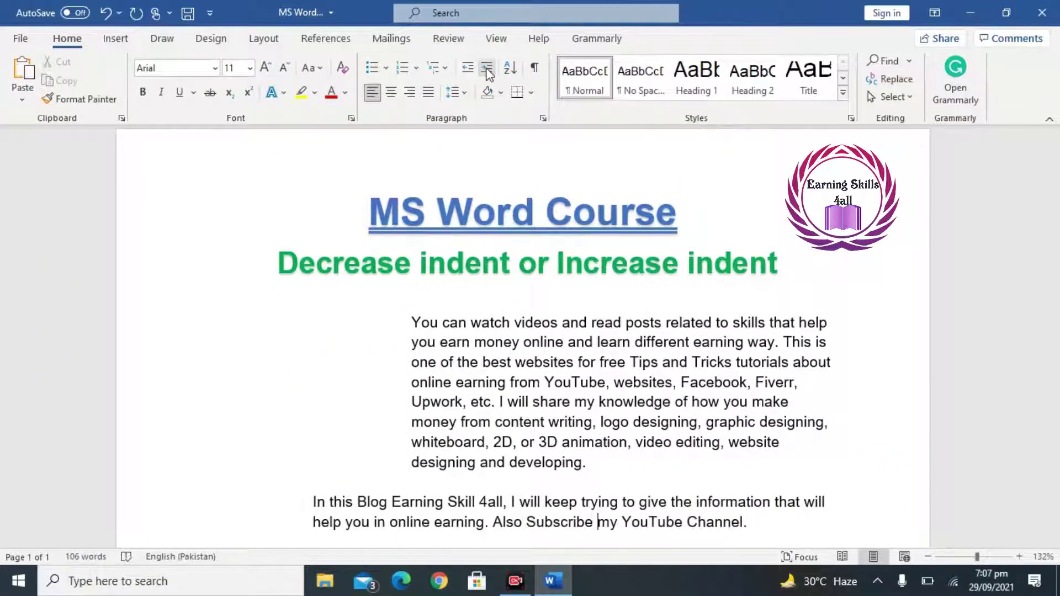
pyautogui.click(488, 73)
pyautogui.click(488, 73)
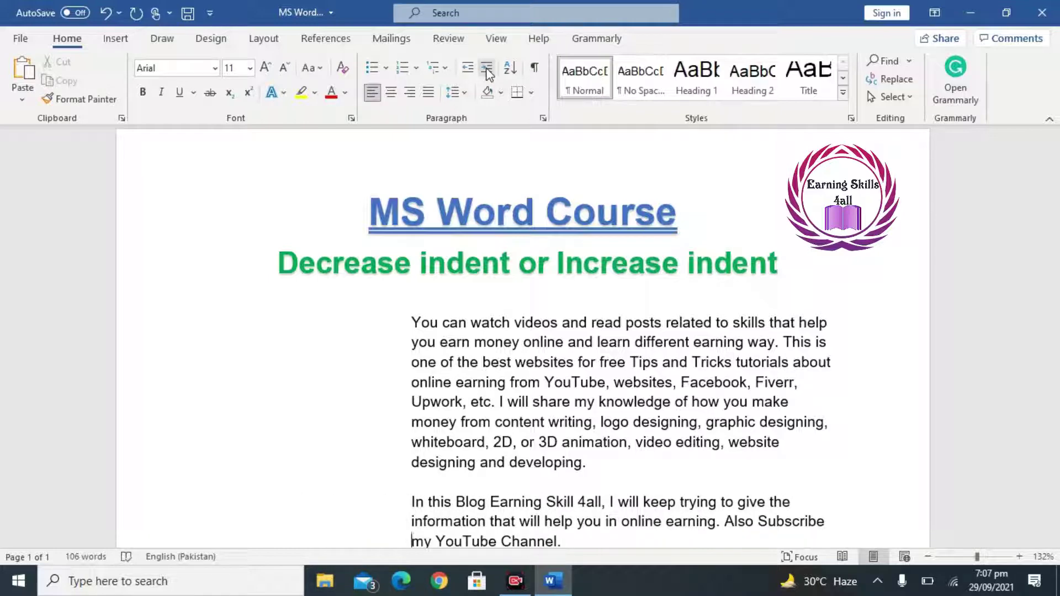
pyautogui.click(610, 362)
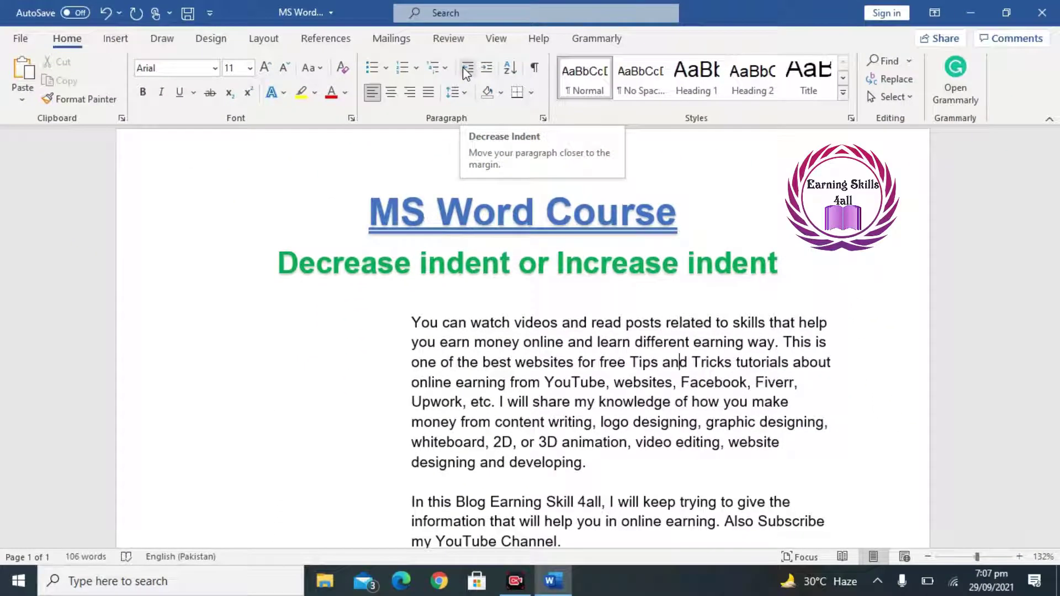
# - Decrease the first paragraph's indent four steps back to the margin, then move into the last paragraph
pyautogui.click(466, 69)
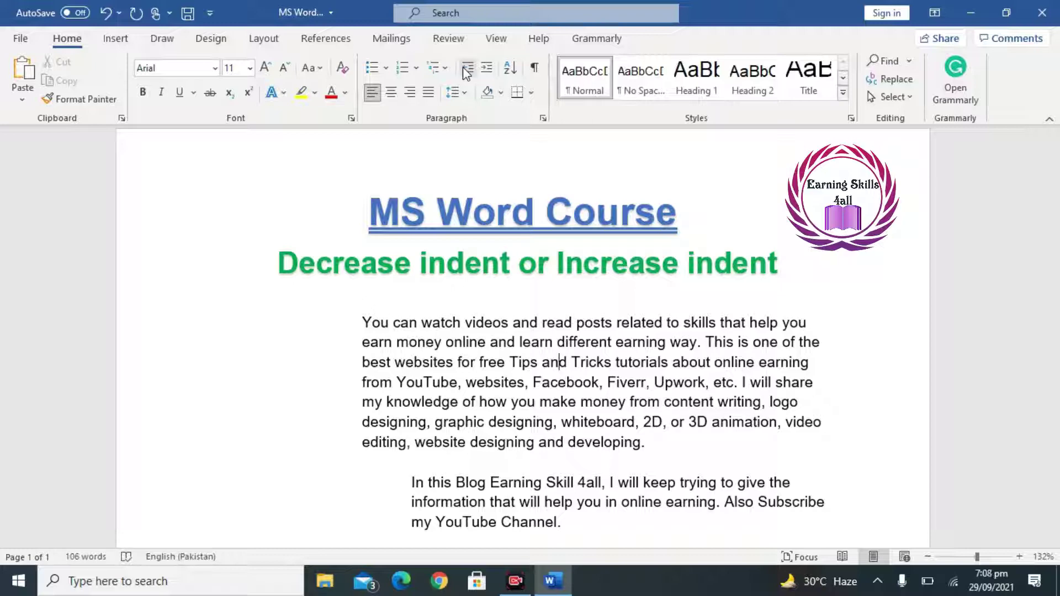
pyautogui.click(467, 68)
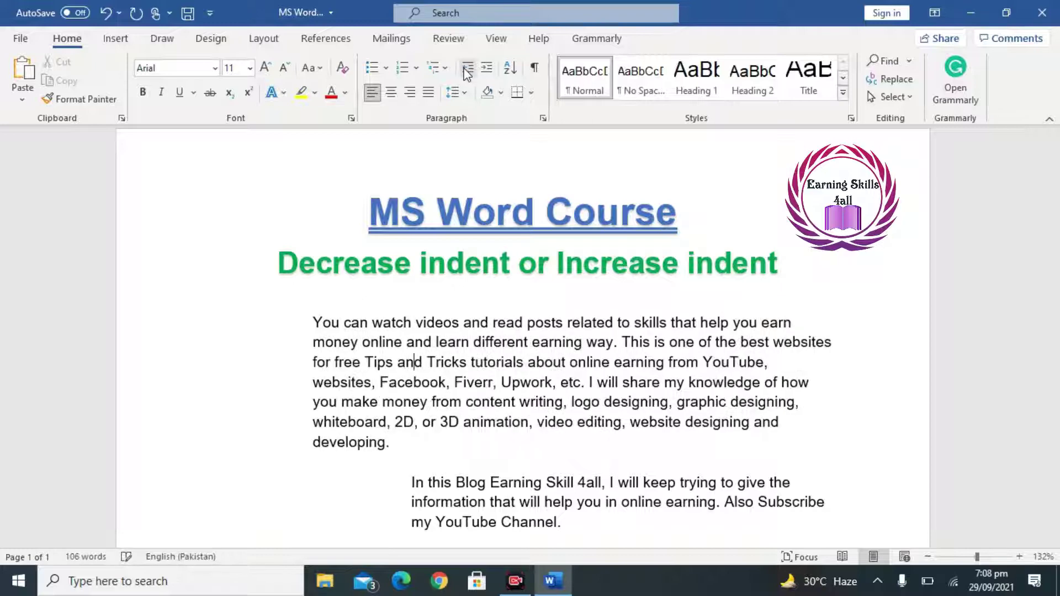
pyautogui.click(466, 68)
pyautogui.click(467, 69)
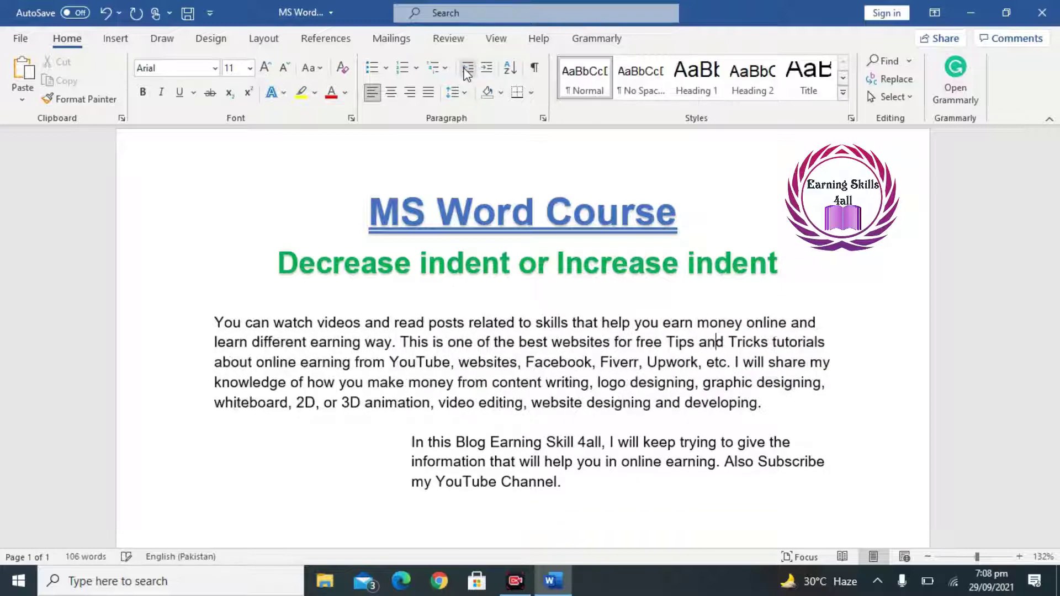
pyautogui.click(535, 441)
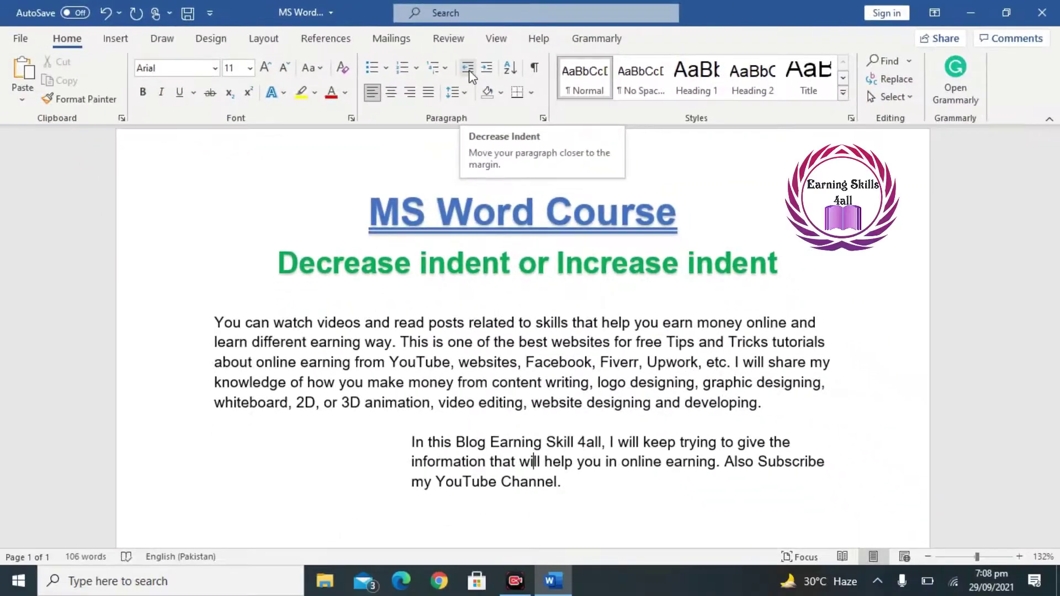
# - Decrease the last paragraph's indent four steps until it sits flush with the margin
pyautogui.click(469, 69)
pyautogui.click(469, 74)
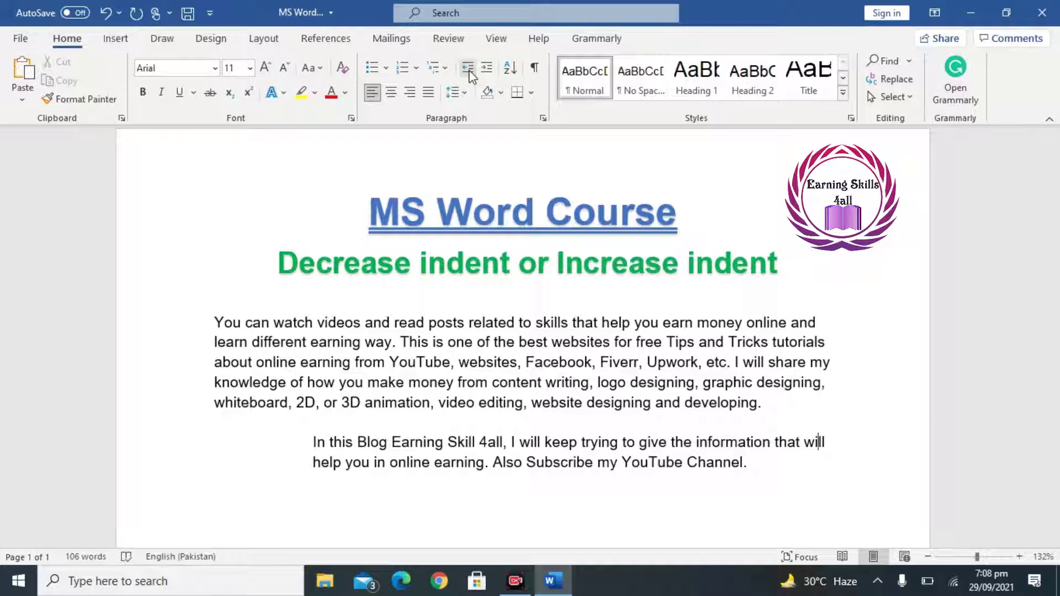
pyautogui.click(469, 73)
pyautogui.click(469, 74)
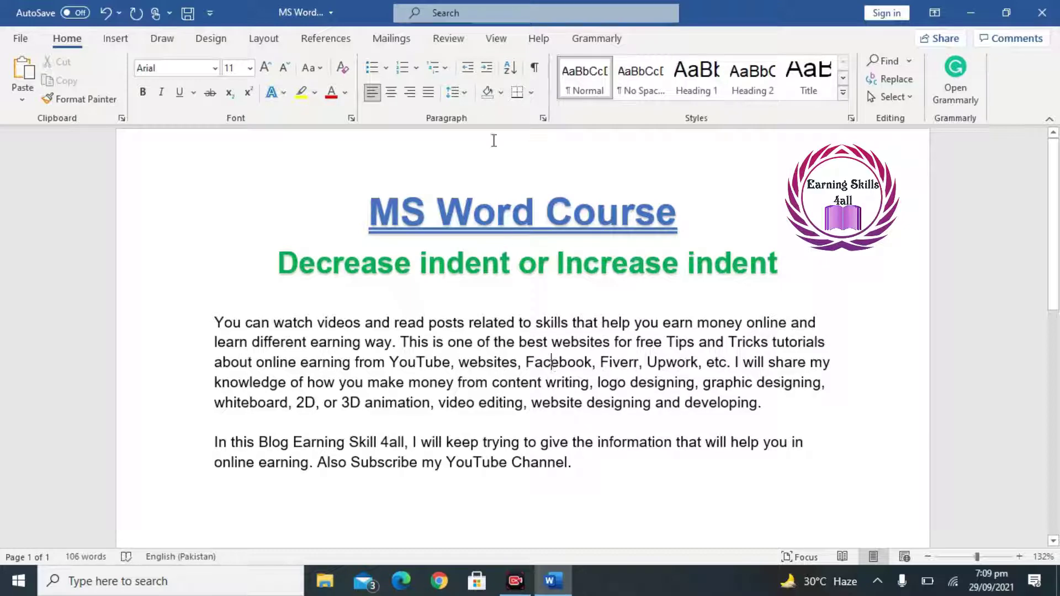
pyautogui.click(484, 73)
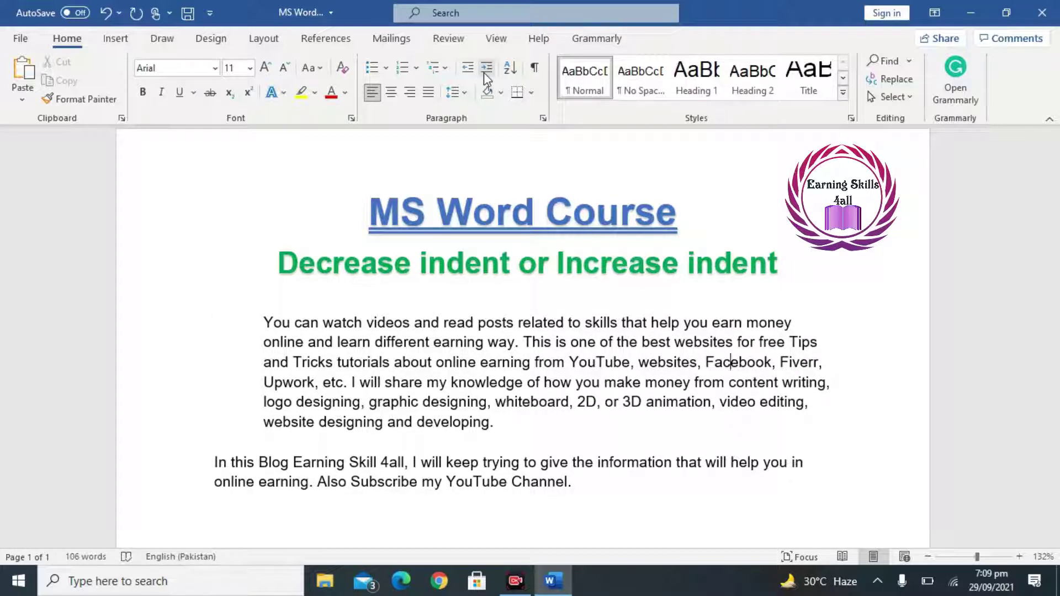
pyautogui.click(469, 71)
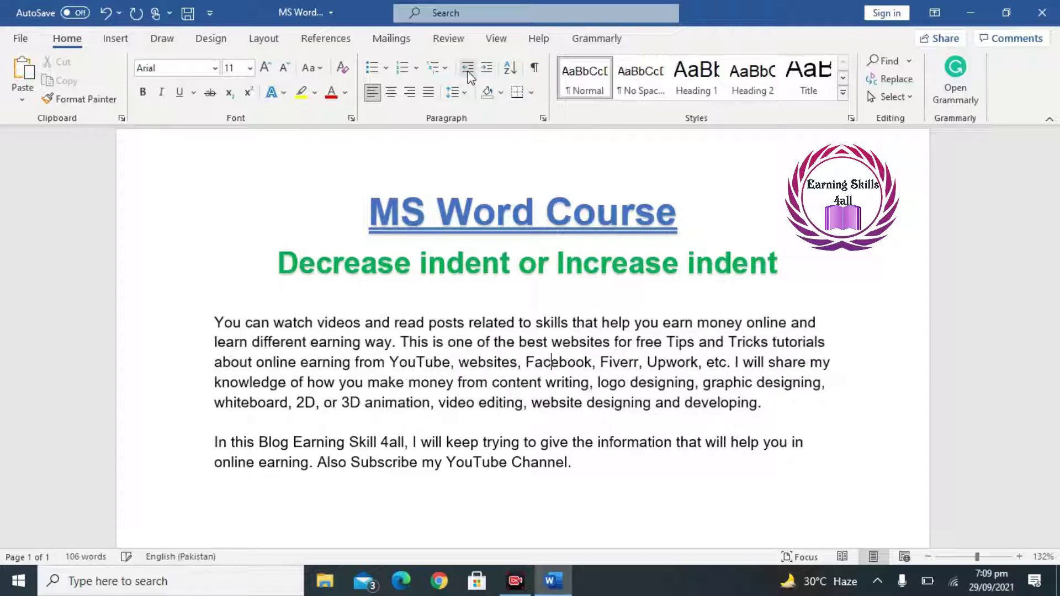